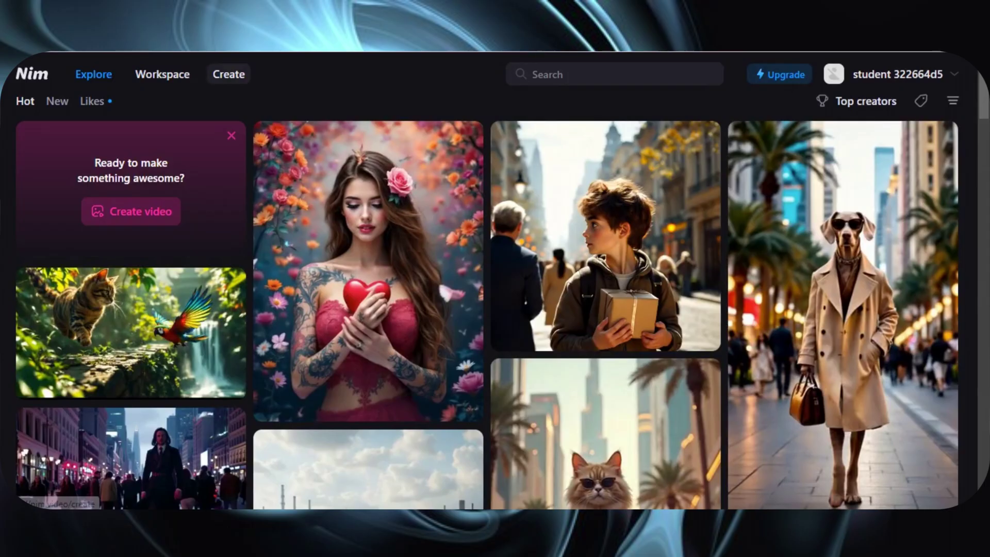
Step: Open the Text to image creation tool and paste in the prepared prompt describing a woman against vibrant city lights
left_click(228, 73)
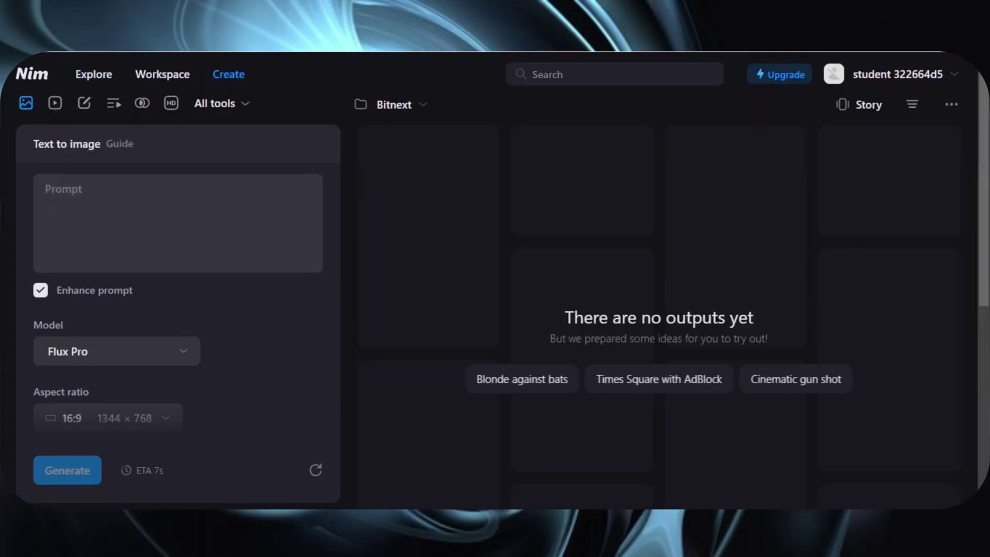
left_click_drag(33, 144, 133, 144)
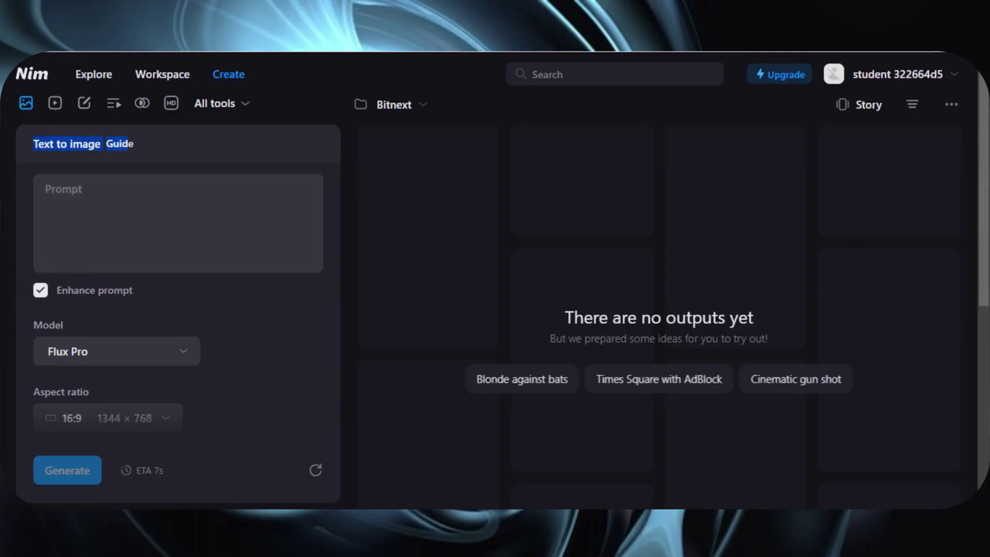
left_click(46, 189)
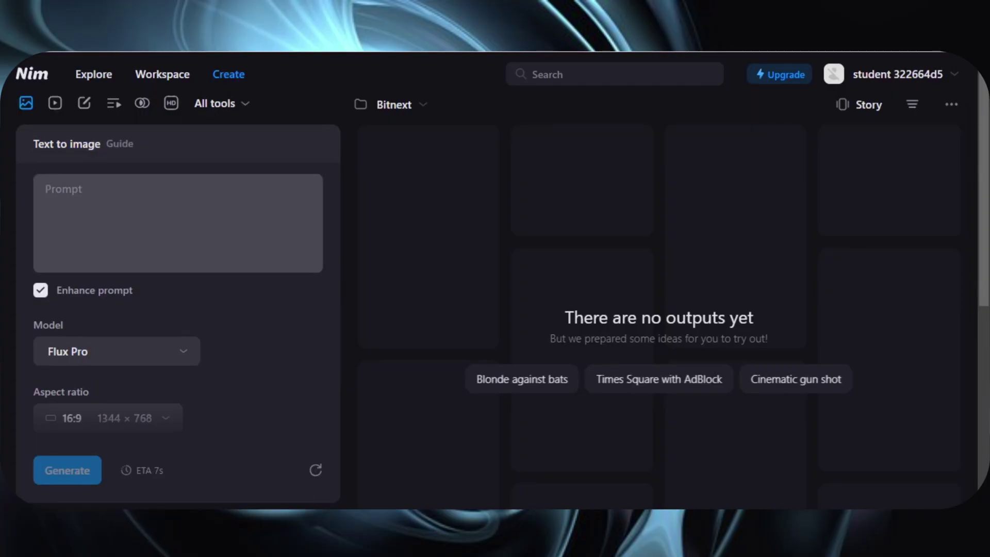
right_click(170, 202)
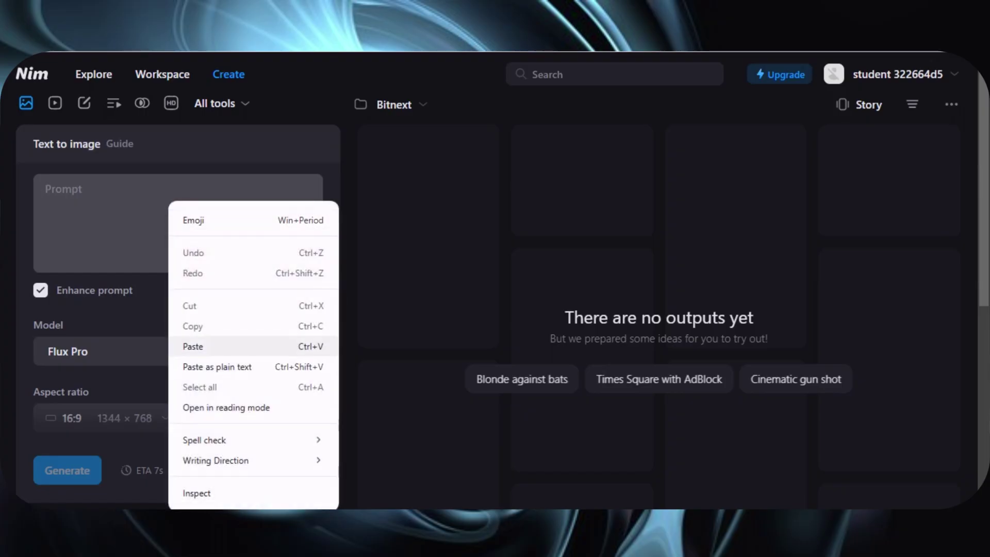
left_click(193, 347)
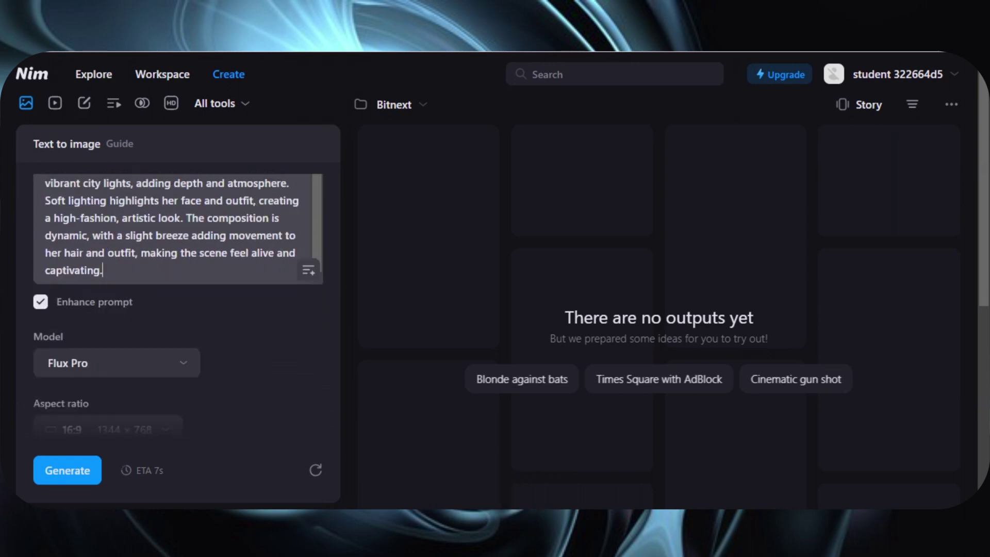
Step: Generate the image with the Flux Pro model at a 16:9 aspect ratio (1344 × 768) and download it
scroll(178, 304, "down", 1)
left_click(117, 307)
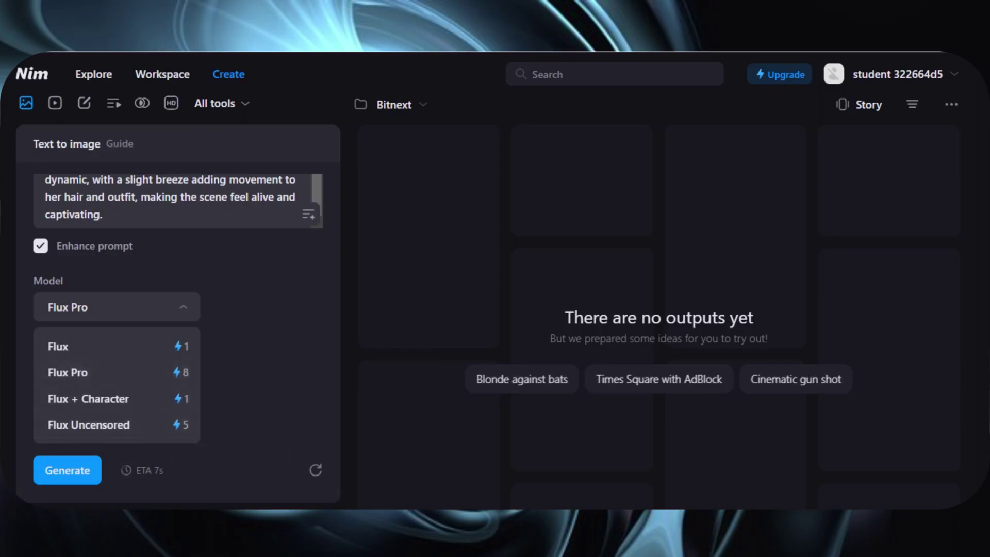
key("Escape")
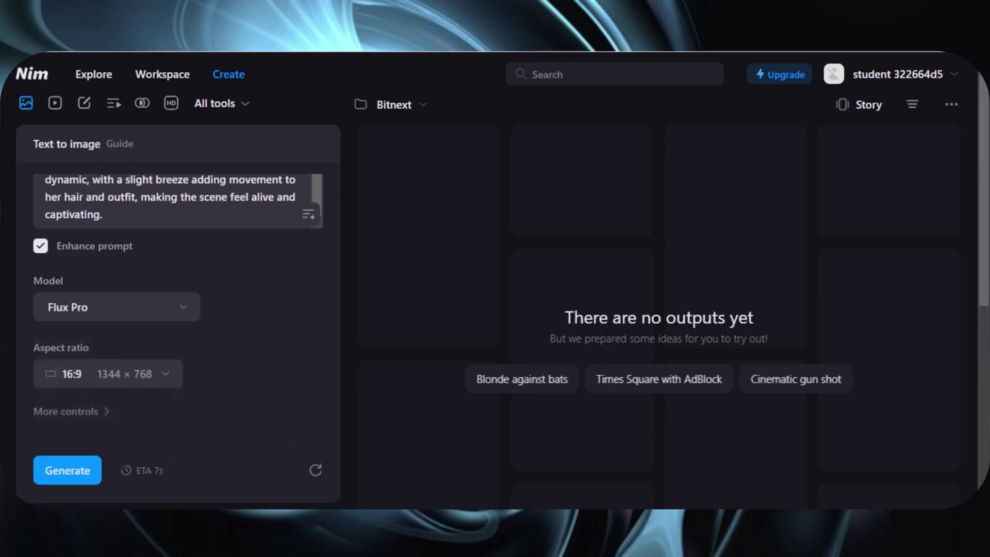
left_click(108, 374)
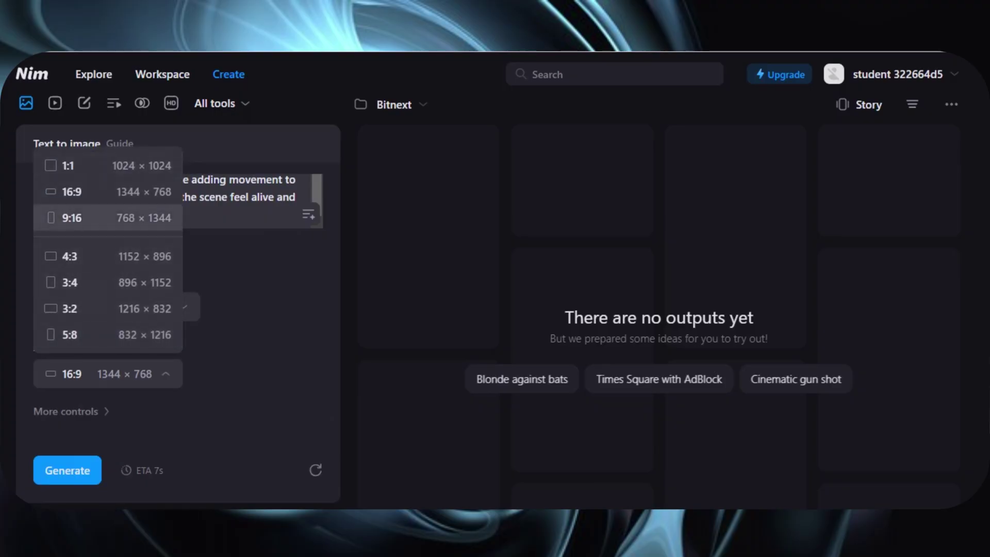
left_click(108, 191)
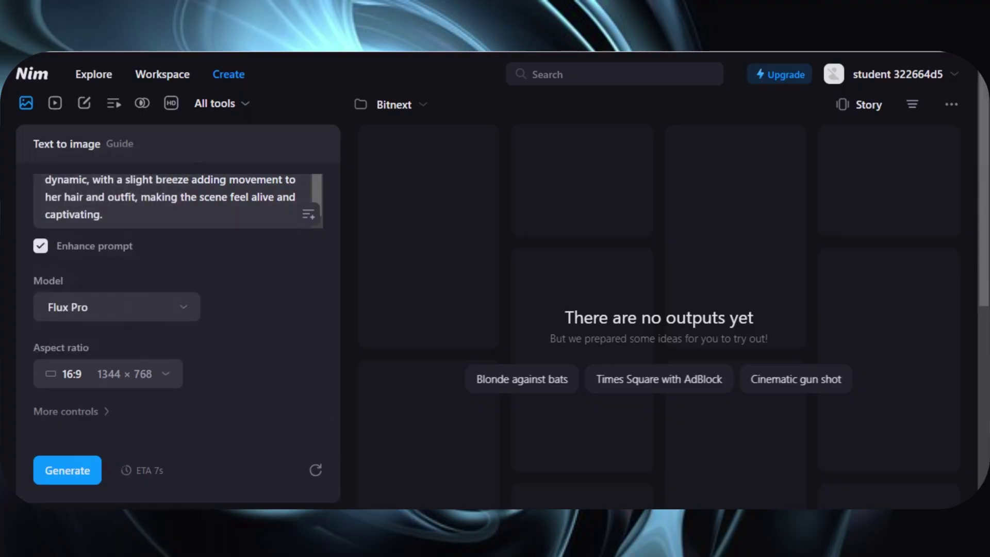
left_click(67, 470)
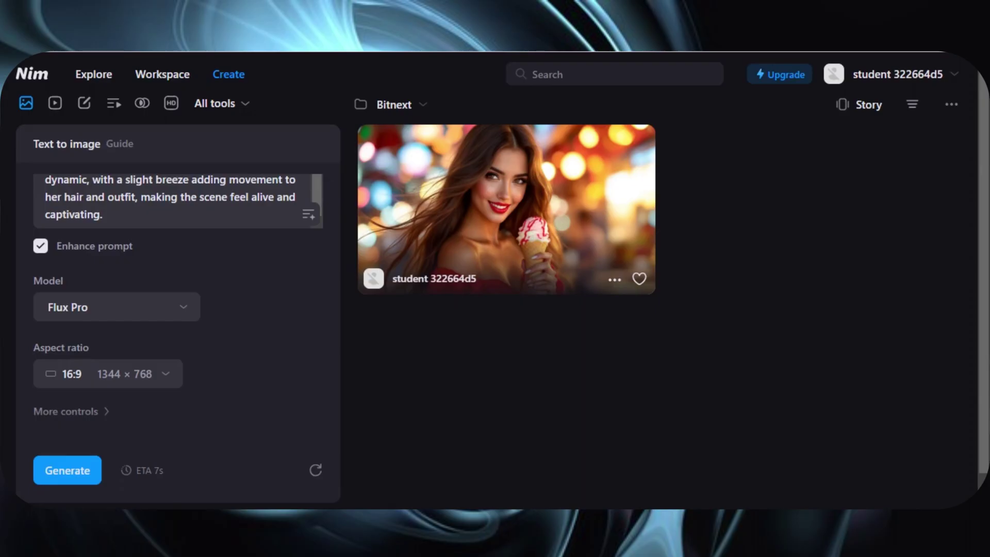
left_click(614, 280)
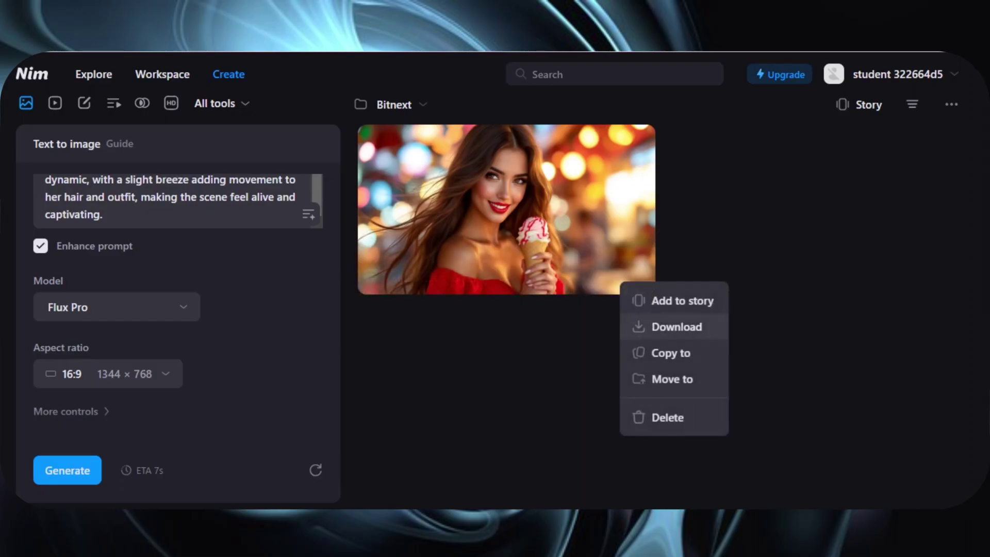
left_click(677, 327)
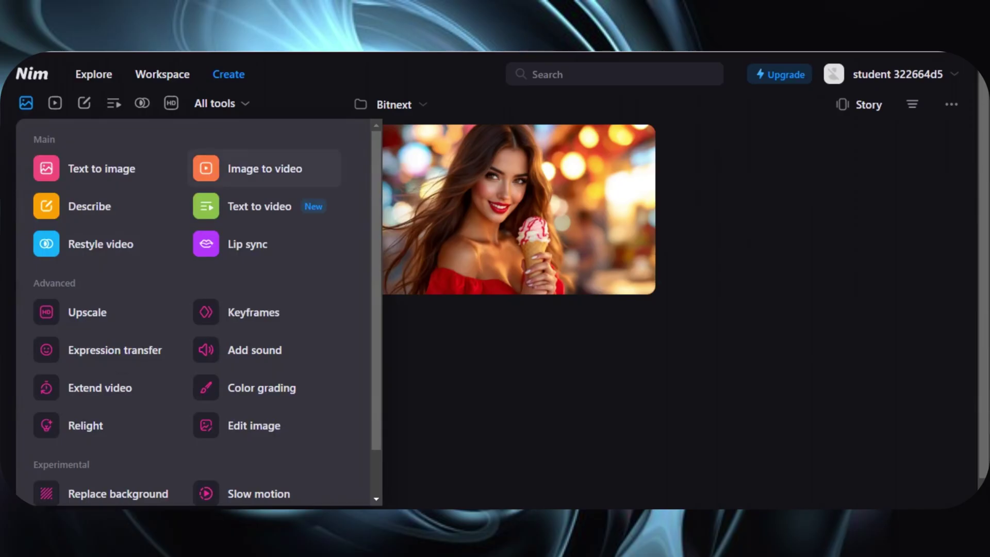
Step: Set up Image to video with the ice cream portrait as source and paste the prompt describing her motion and a smooth camera pan
left_click(264, 168)
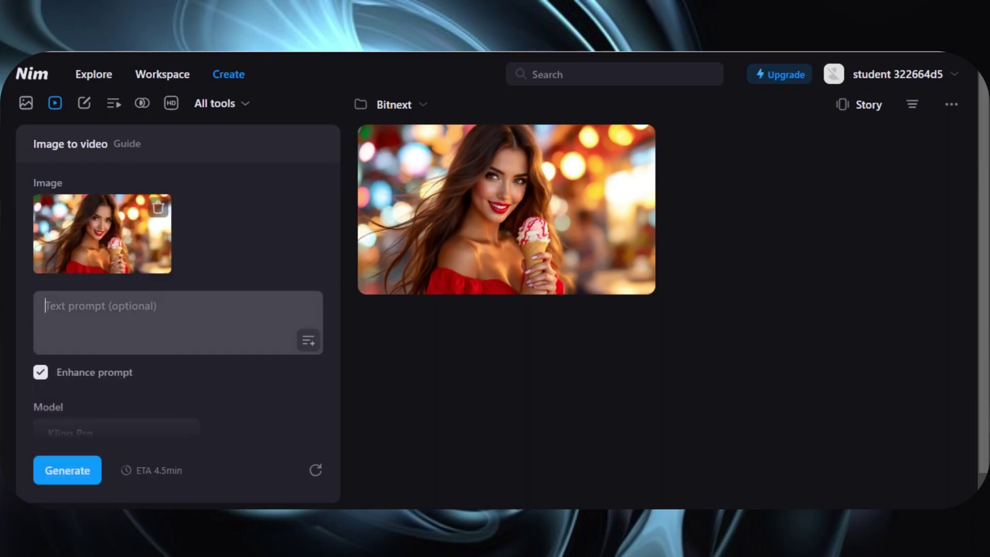
right_click(119, 315)
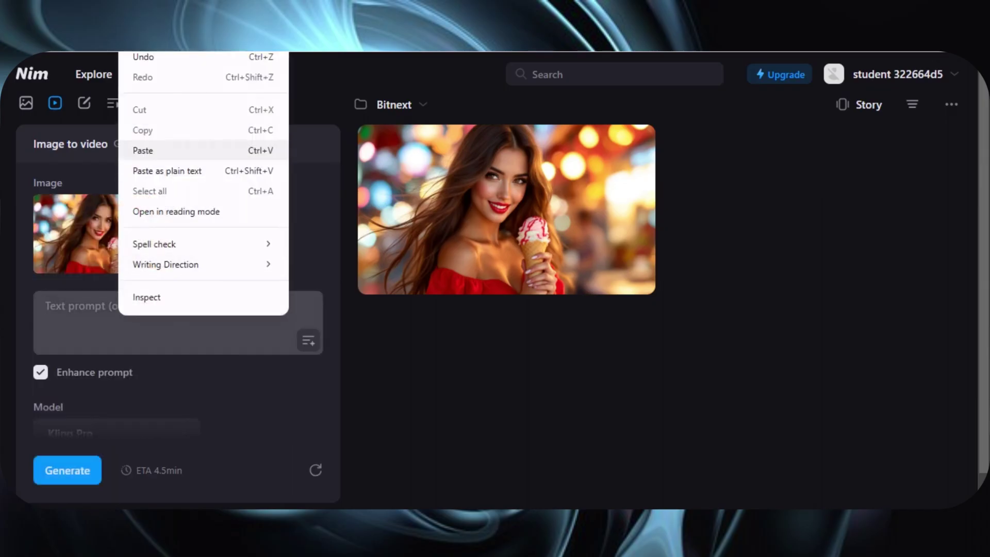
left_click(143, 150)
scroll(178, 320, "down", 2)
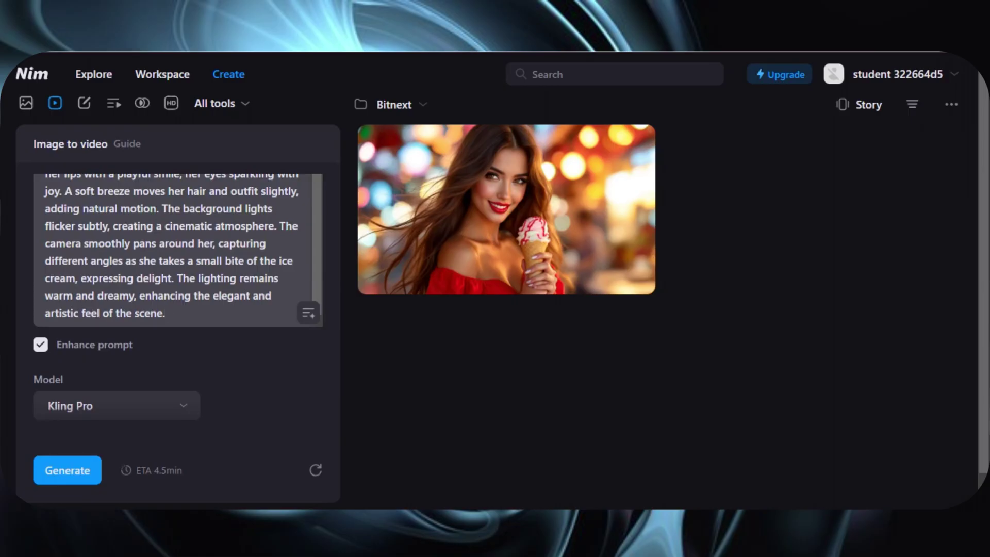
Step: Generate the ice cream video from the image with the Kling Pro model and view the result
scroll(507, 209, "down", 1)
left_click(117, 406)
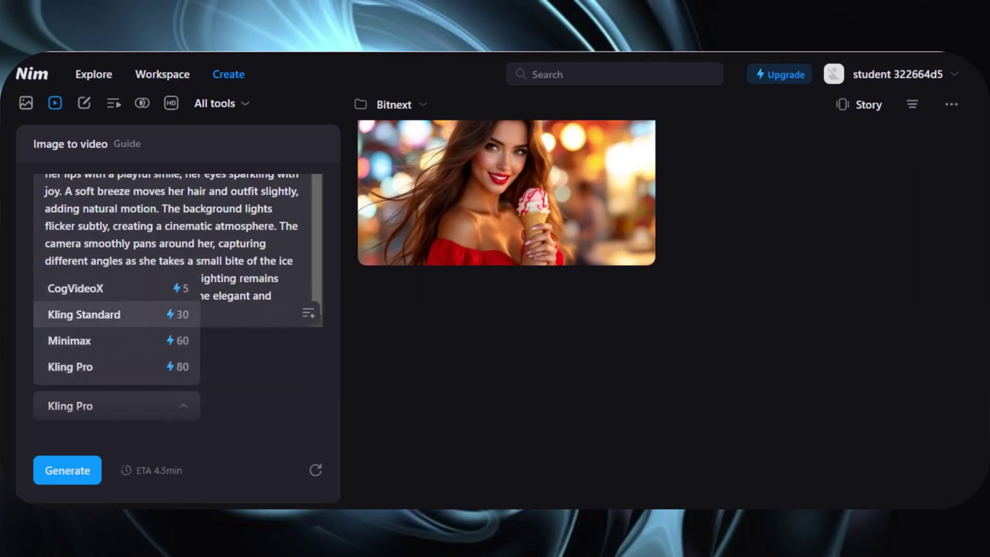
key("Escape")
left_click(67, 470)
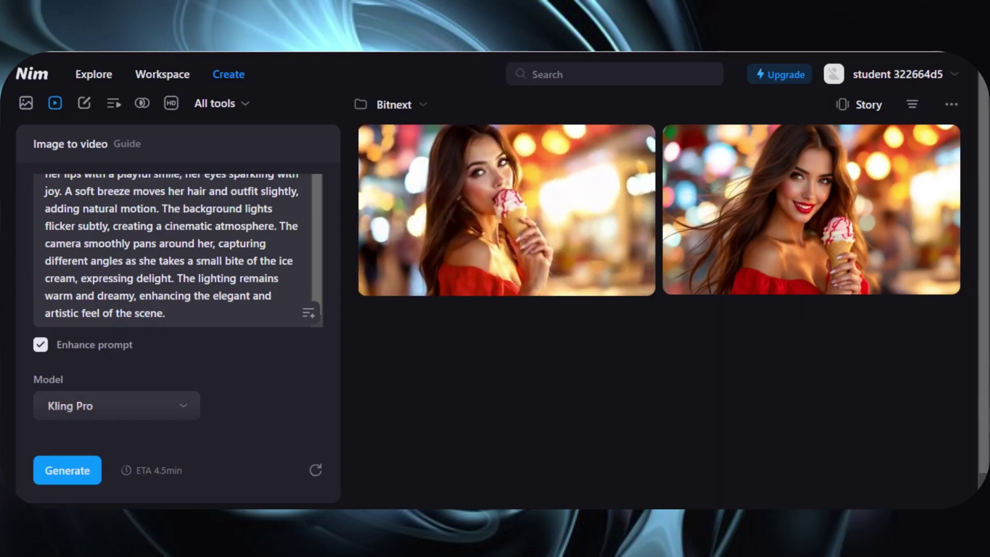
left_click(506, 206)
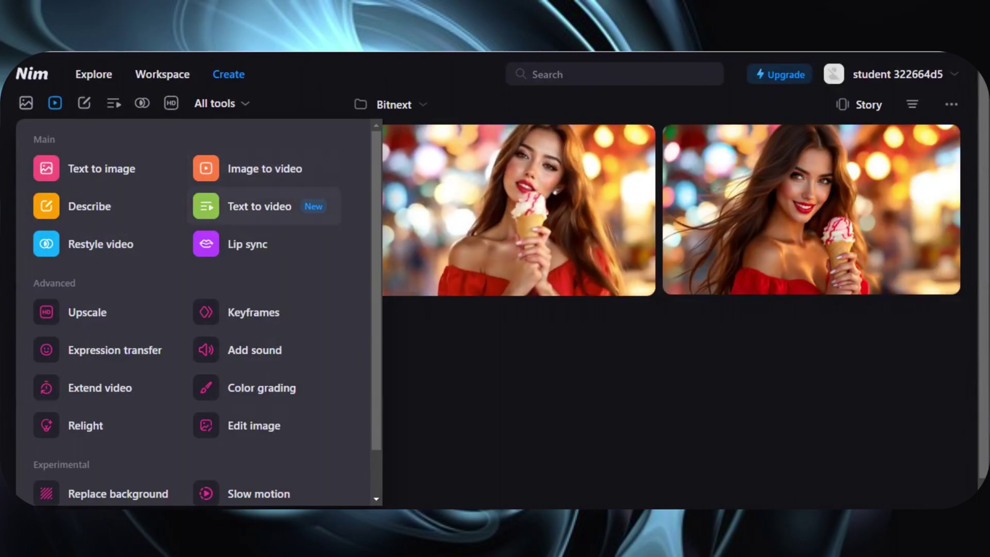
Step: Switch to Text to video and replace the prompt with the copied one about a woman in a black two-piece dress in a rose garden
left_click(259, 206)
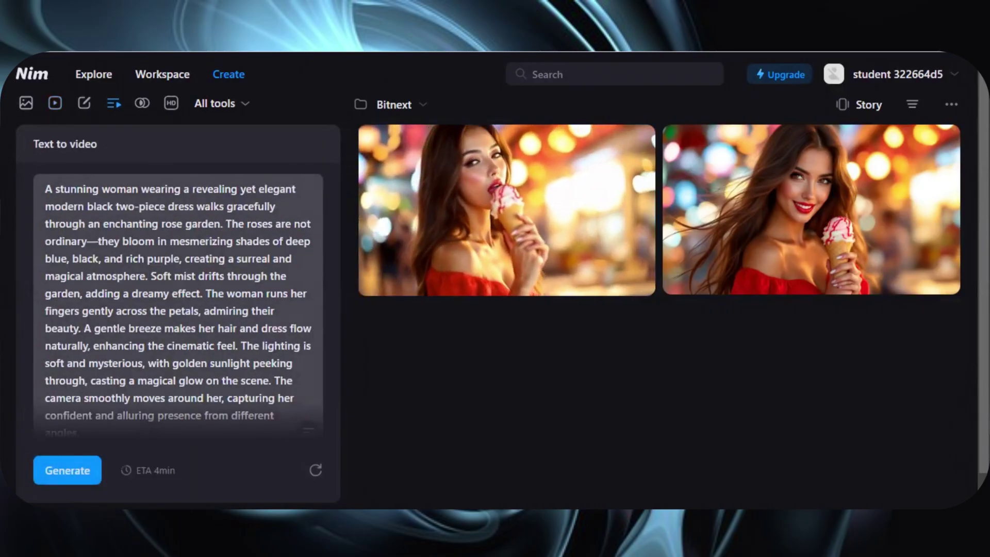
key("ctrl+a")
key("ctrl+c")
key("BackSpace")
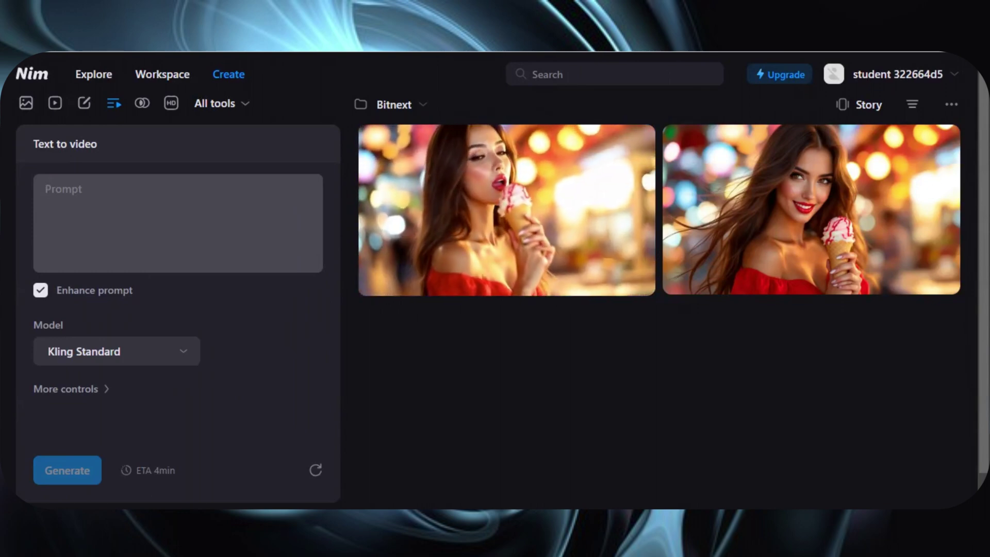
right_click(64, 191)
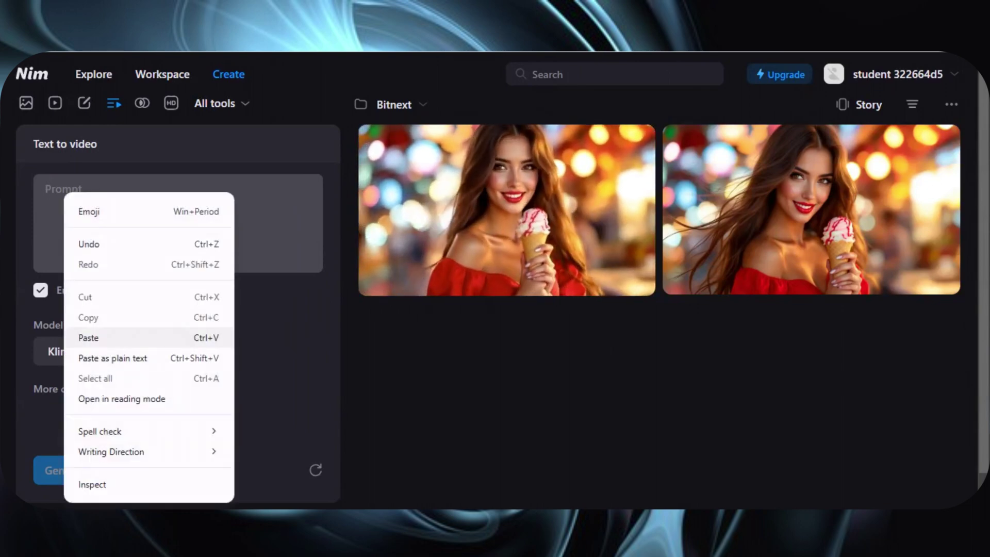
left_click(93, 336)
Step: Generate the rose garden video with the Kling Standard model and view the result
scroll(178, 305, "down", 3)
left_click(116, 374)
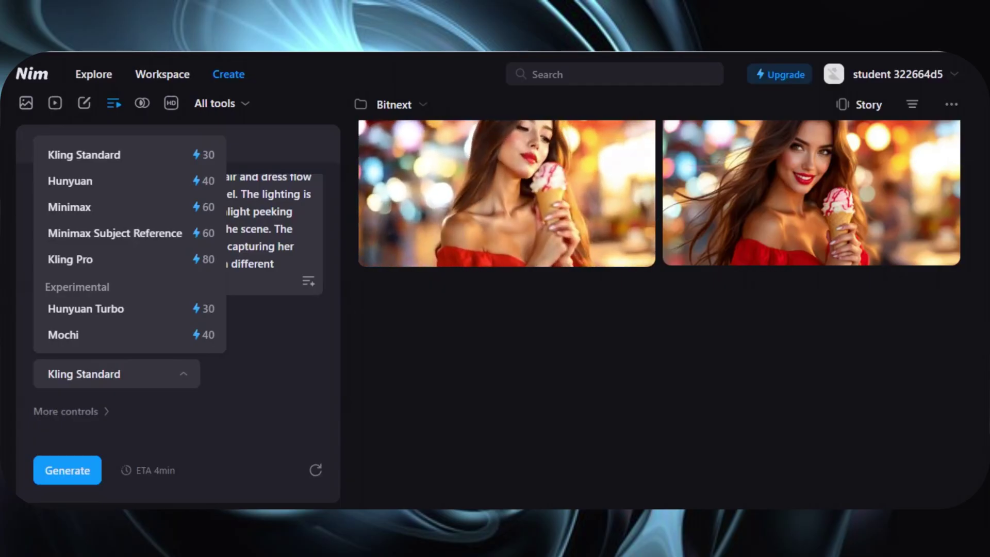
key("Escape")
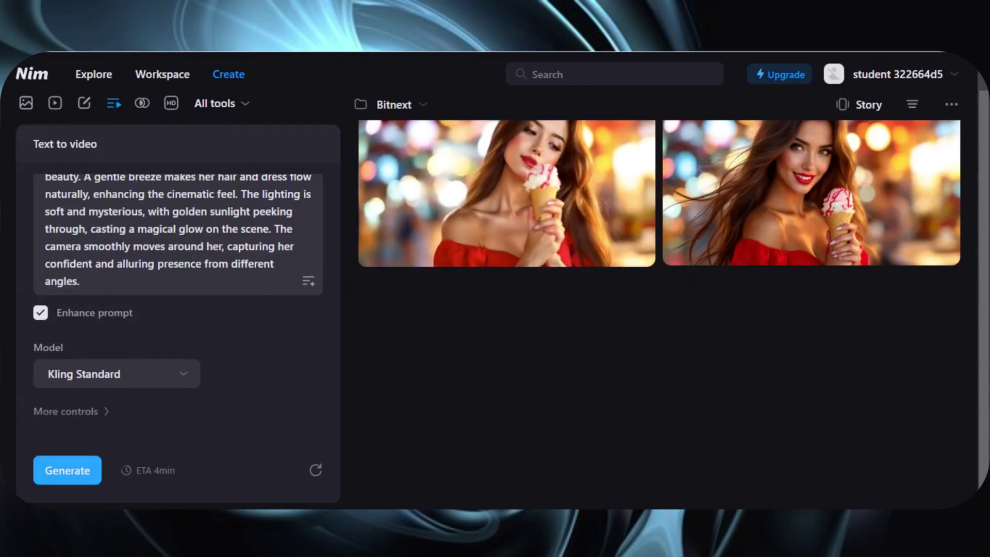
left_click(67, 470)
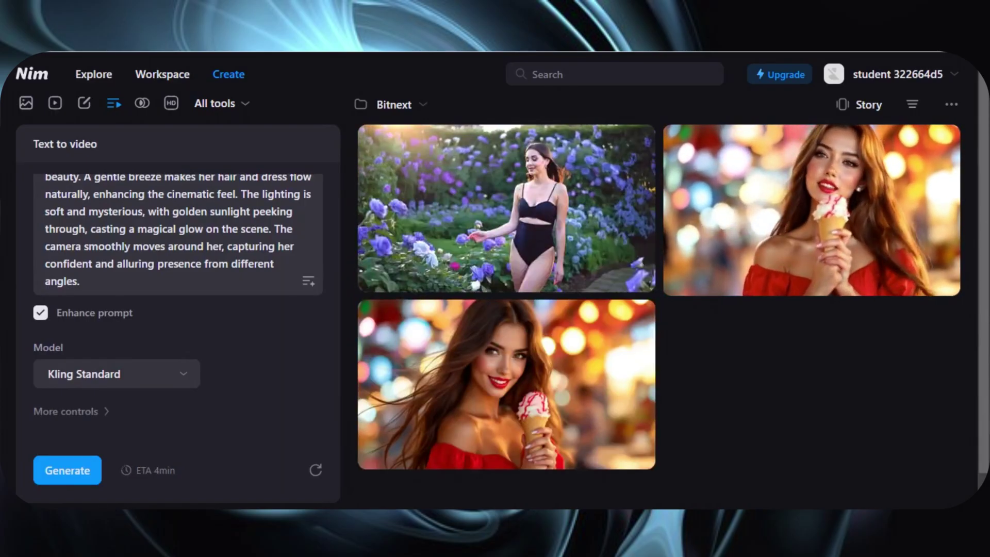
left_click(506, 208)
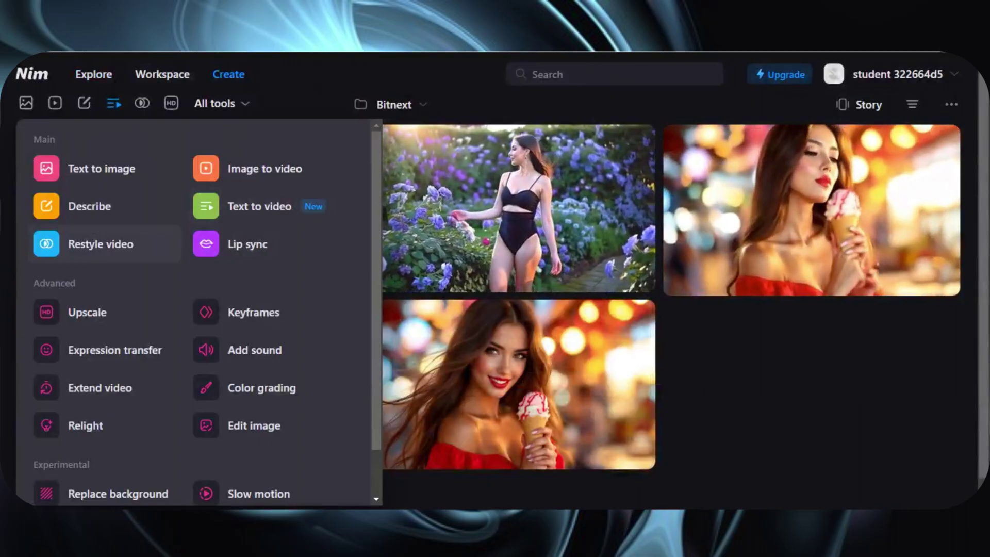
Step: Set up Restyle video v1 with the rose garden clip and paste the prompt describing the woman moving elegantly through misty roses
left_click(101, 244)
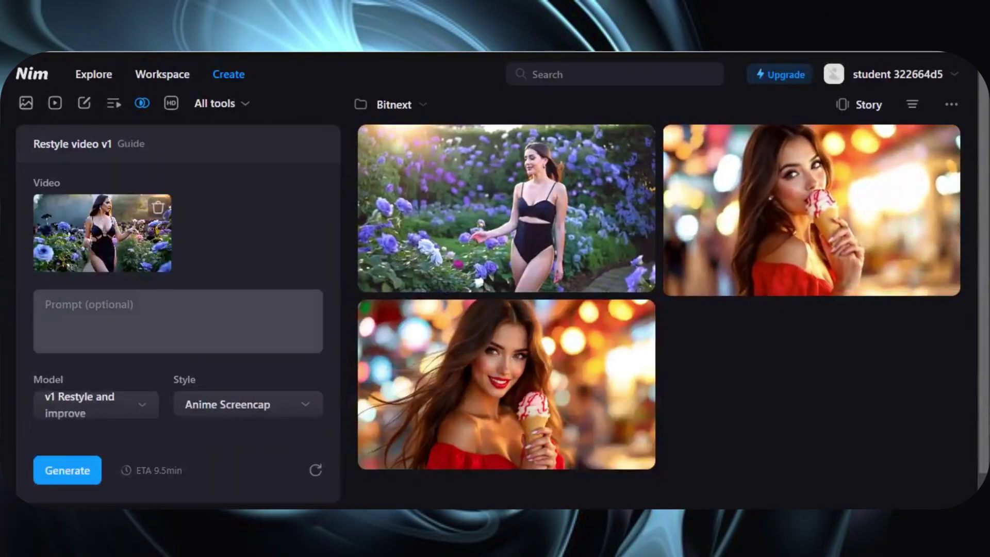
key("ctrl+v")
scroll(177, 304, "down", 4)
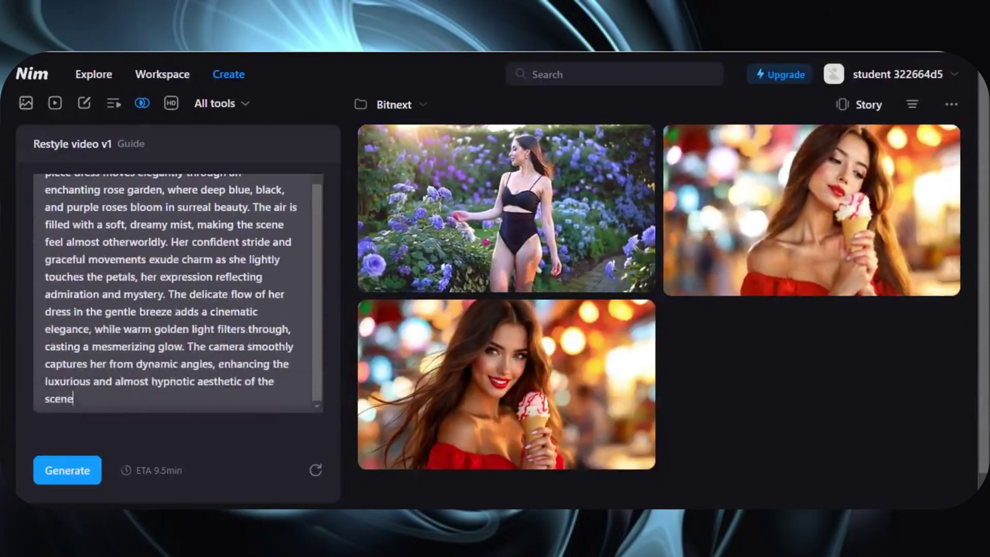
Step: Open the style gallery for the restyled video and examine the Main and Experimental styles
left_click(96, 339)
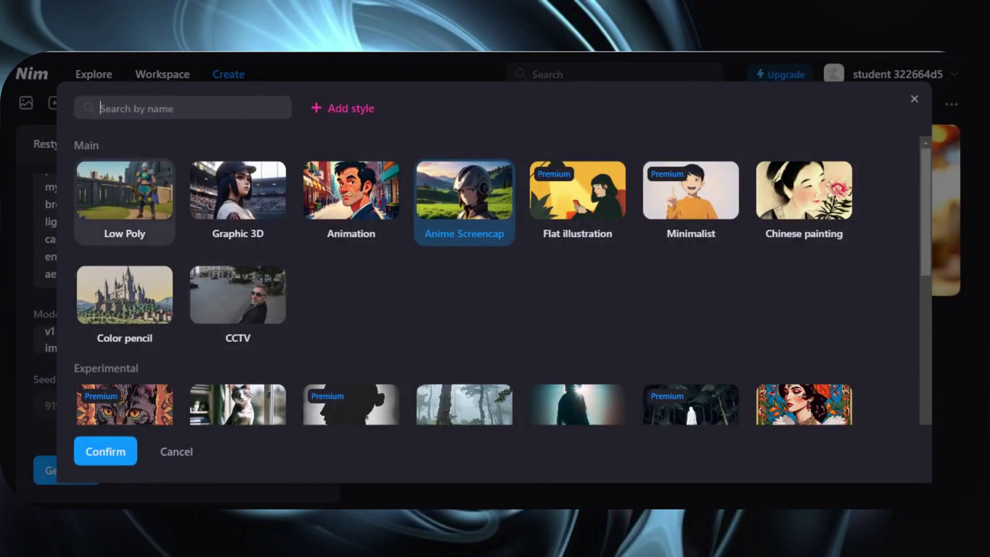
scroll(463, 280, "down", 3)
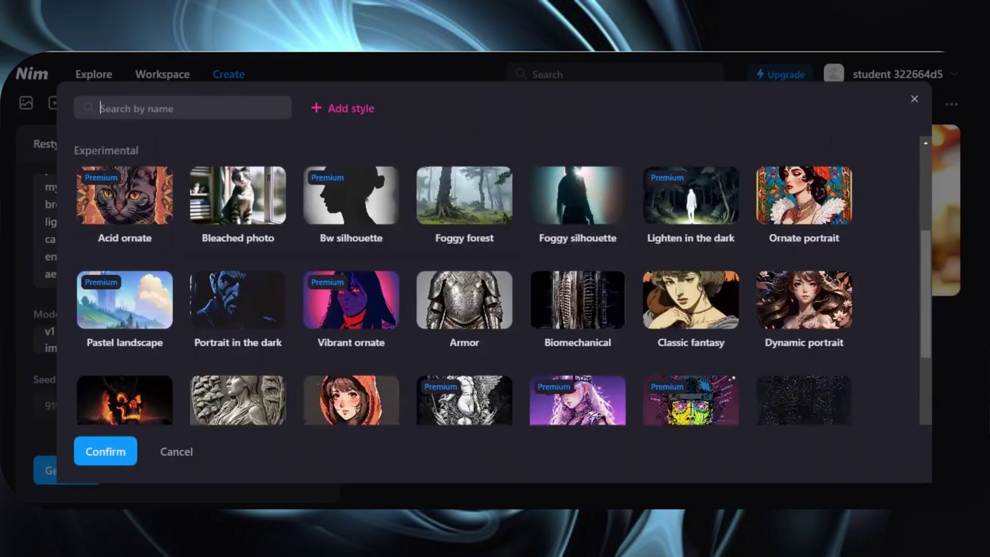
scroll(463, 281, "down", 5)
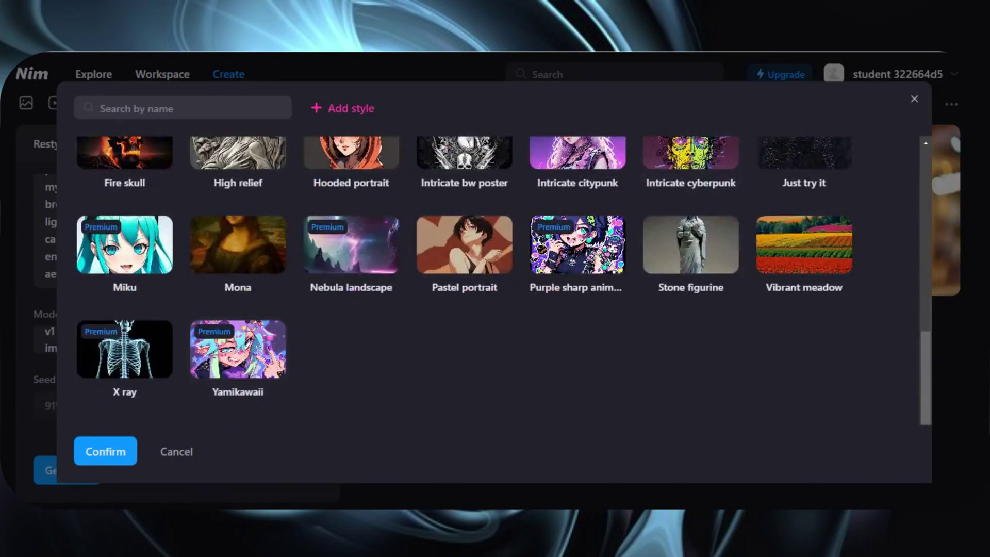
scroll(463, 280, "up", 10)
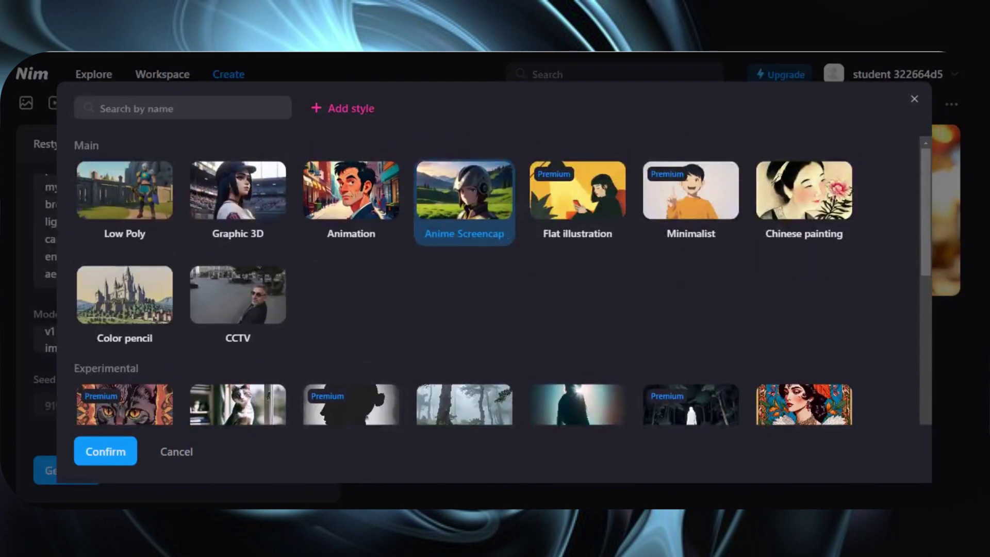